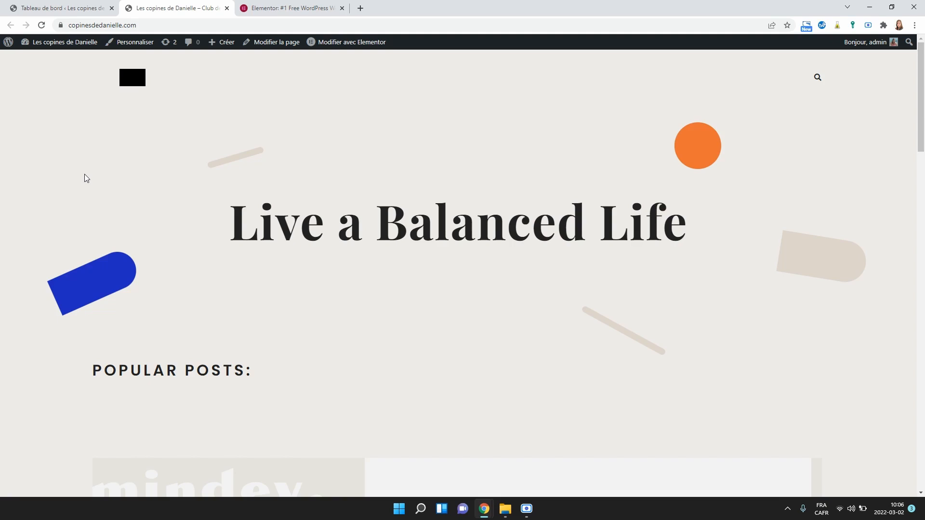
View the live demo of the Health & Mindfulness Blog kit in Elementor's Kits Library and compare it with the site's homepage
{"action": "left_click", "coordinate": [270, 8]}
{"action": "mouse_move", "coordinate": [156, 57]}
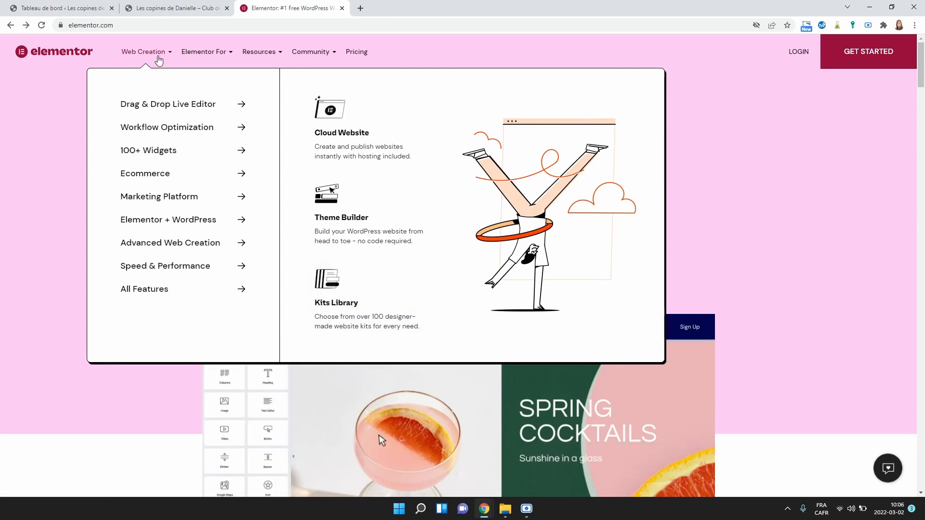
{"action": "left_click", "coordinate": [358, 304]}
{"action": "scroll", "coordinate": [186, 242], "scroll_direction": "down", "scroll_amount": 3}
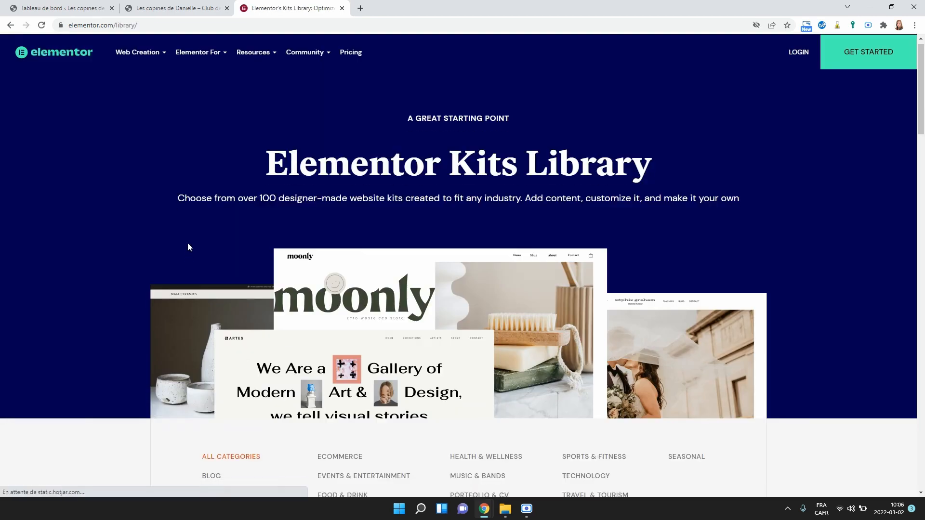
{"action": "left_click", "coordinate": [216, 346]}
{"action": "left_click", "coordinate": [202, 259]}
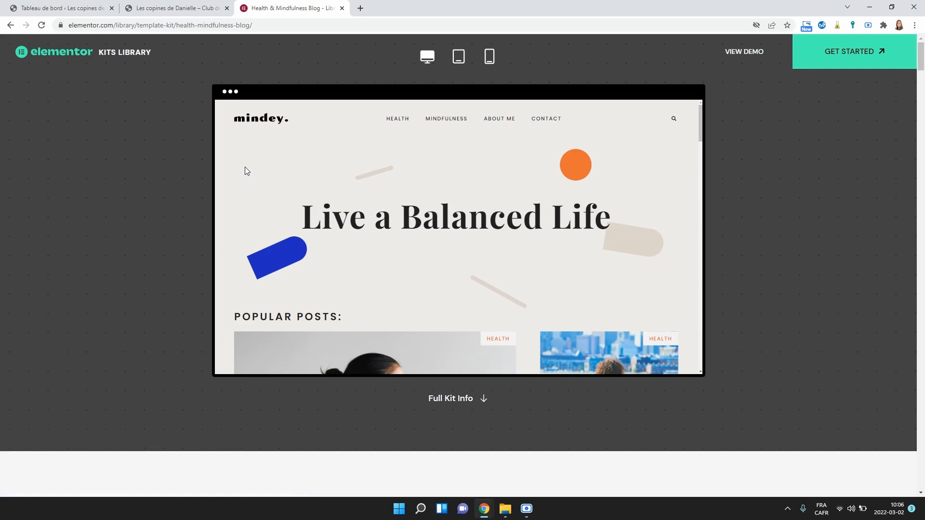
{"action": "left_click", "coordinate": [733, 59]}
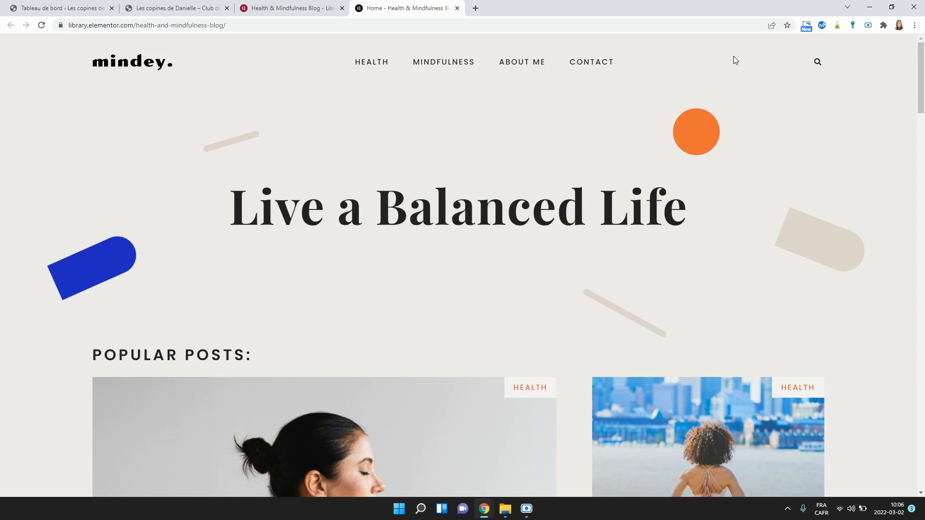
{"action": "left_click", "coordinate": [153, 7]}
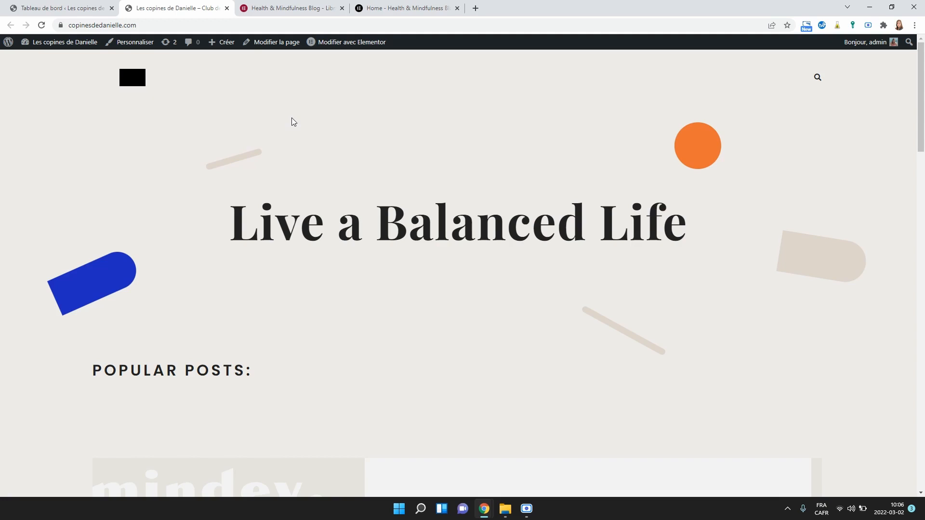
Open the site identity settings in the WordPress theme customizer
{"action": "left_click", "coordinate": [61, 14]}
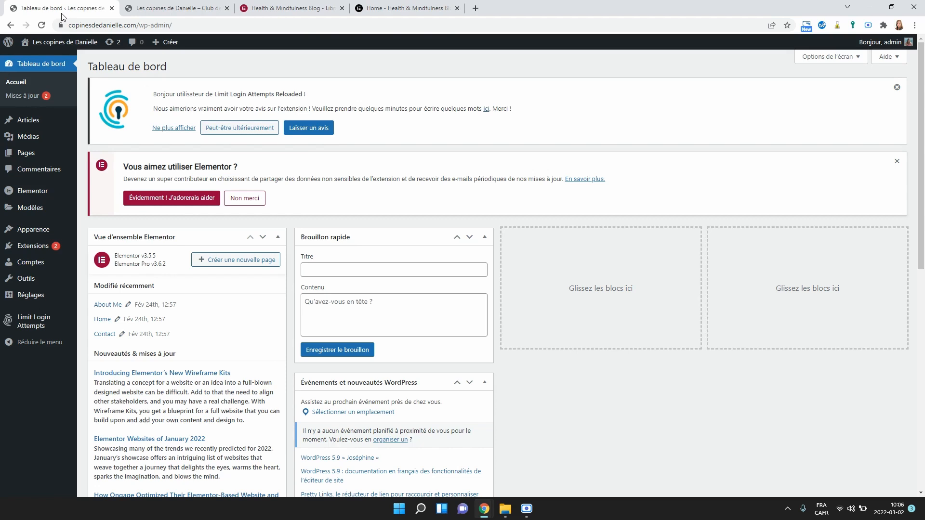
{"action": "mouse_move", "coordinate": [35, 236]}
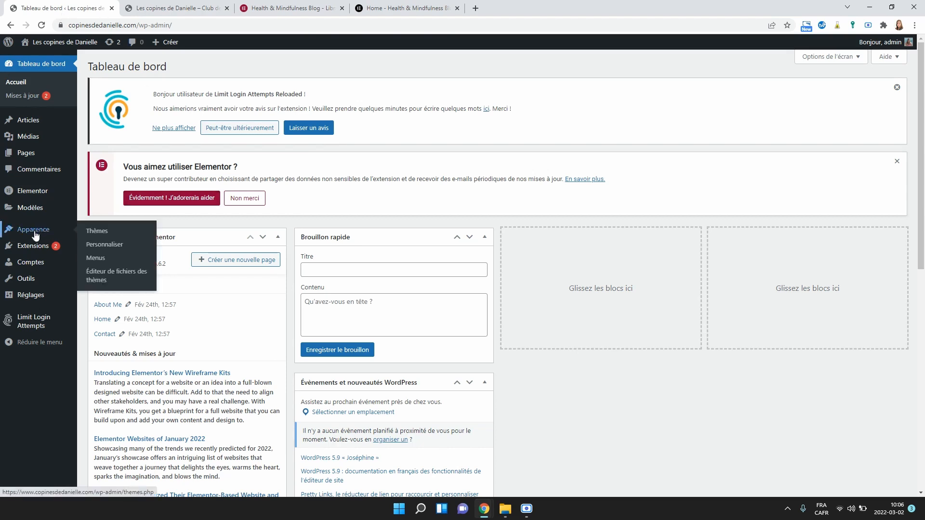
{"action": "left_click", "coordinate": [105, 247]}
{"action": "left_click", "coordinate": [78, 157]}
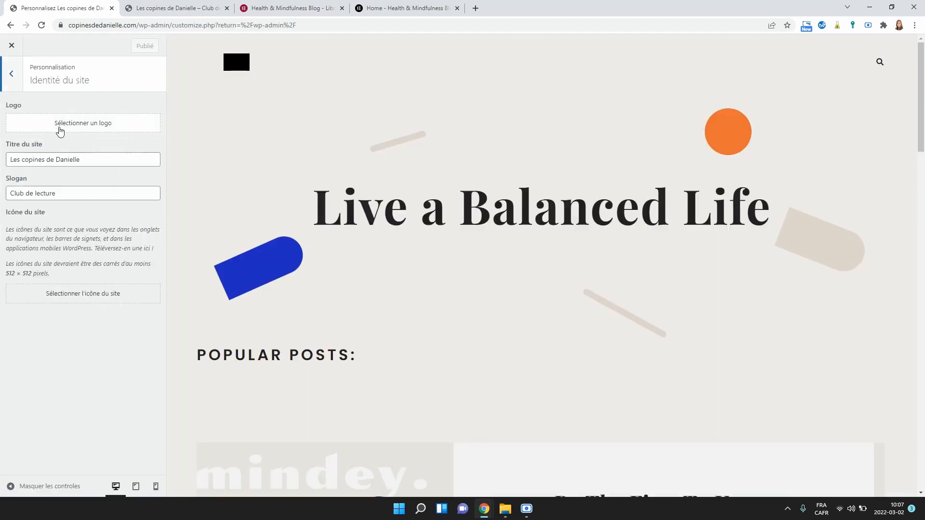
Upload the file "logo copines danielle" as the site logo, crop it to the suggested area and publish the change
{"action": "left_click", "coordinate": [60, 130]}
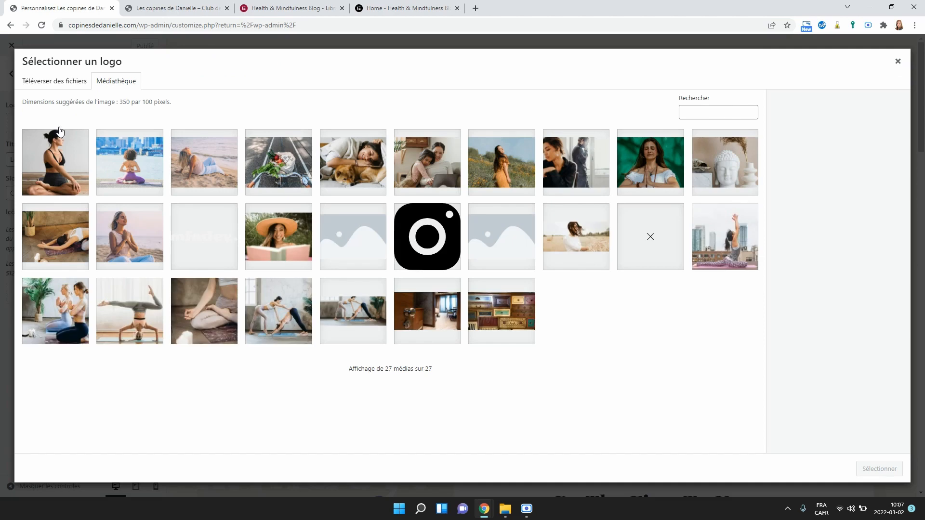
{"action": "left_click", "coordinate": [56, 86]}
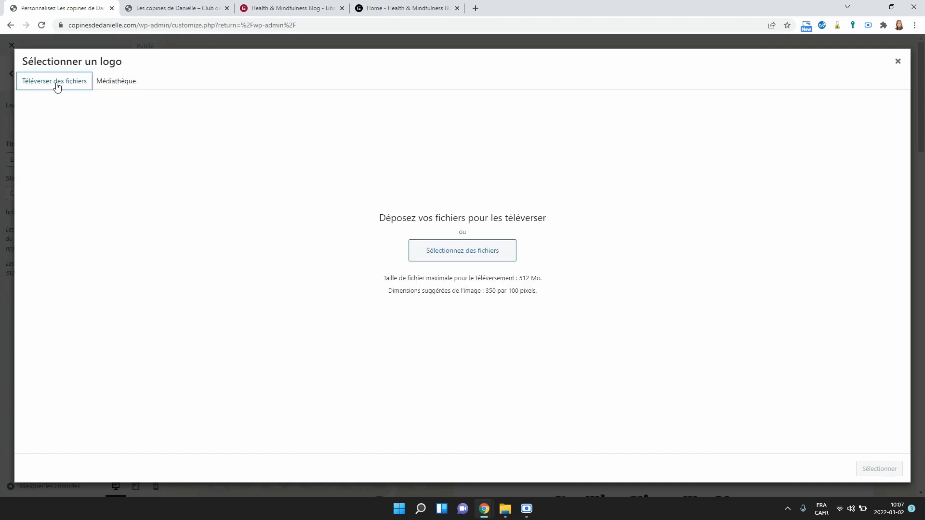
{"action": "left_click", "coordinate": [419, 252]}
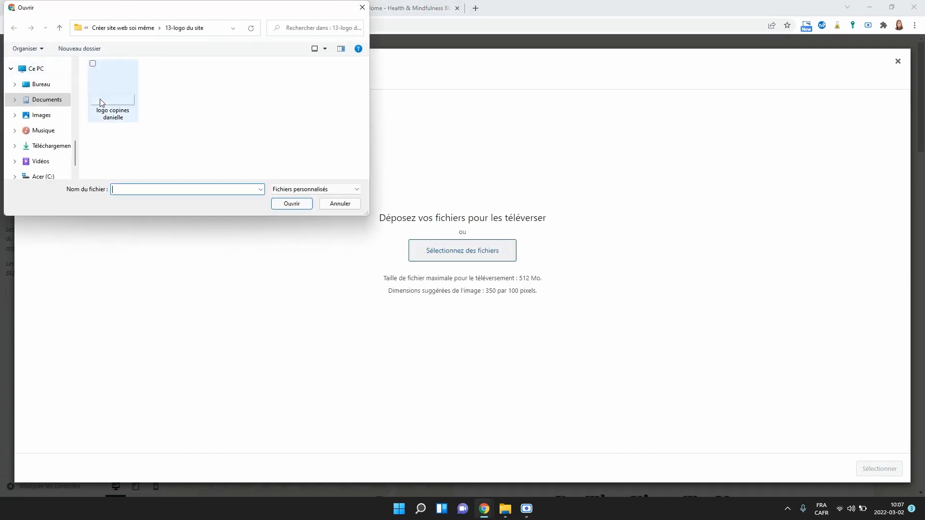
{"action": "double_click", "coordinate": [102, 101]}
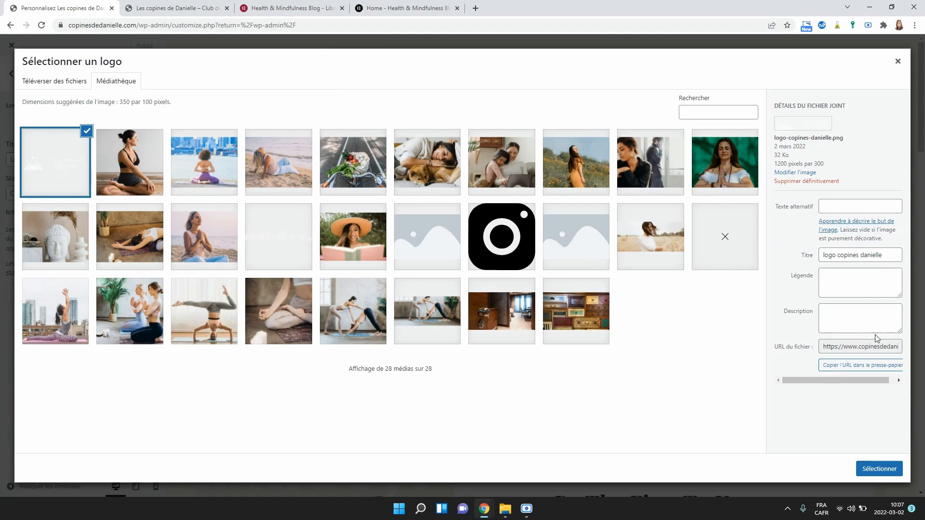
{"action": "left_click", "coordinate": [877, 469]}
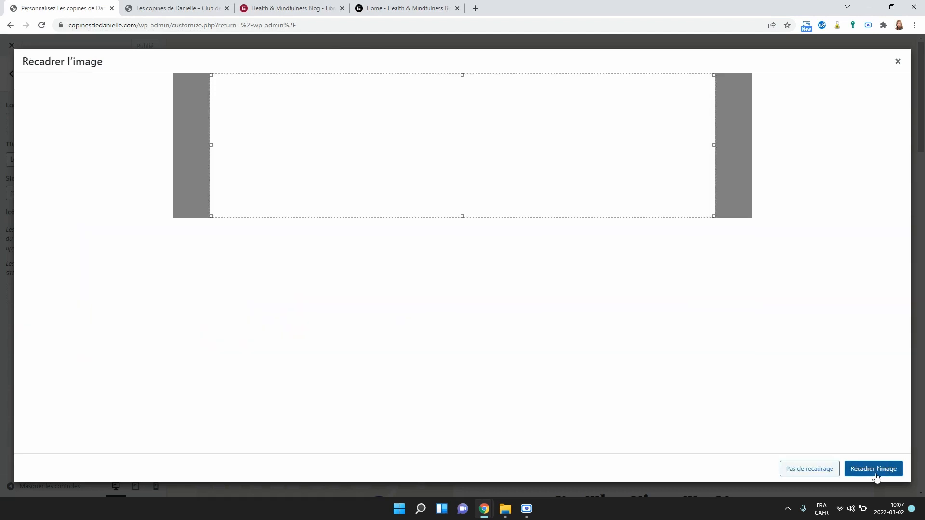
{"action": "left_click", "coordinate": [875, 471]}
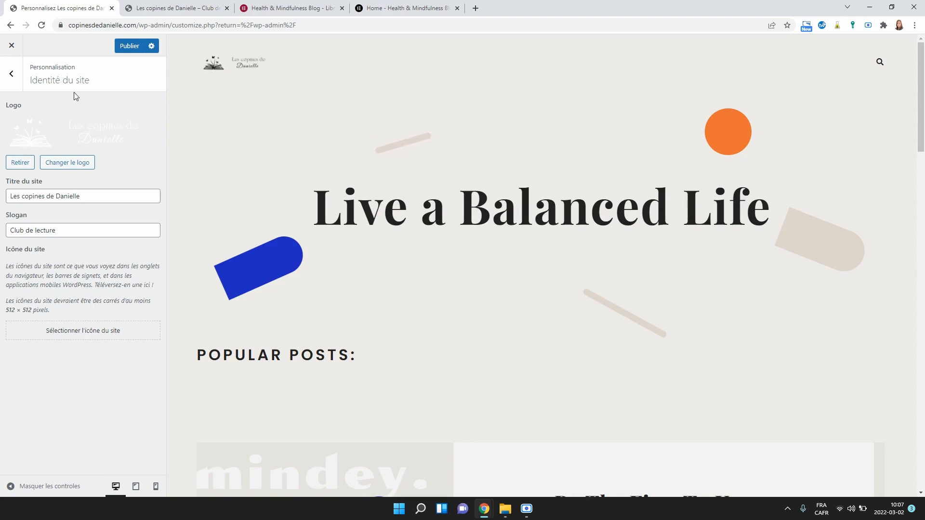
{"action": "left_click", "coordinate": [118, 47]}
Check the logo in the previewed header and footer, dismissing the subscription popup, and close the customizer to view the live homepage
{"action": "scroll", "coordinate": [341, 154], "scroll_direction": "down", "scroll_amount": 20}
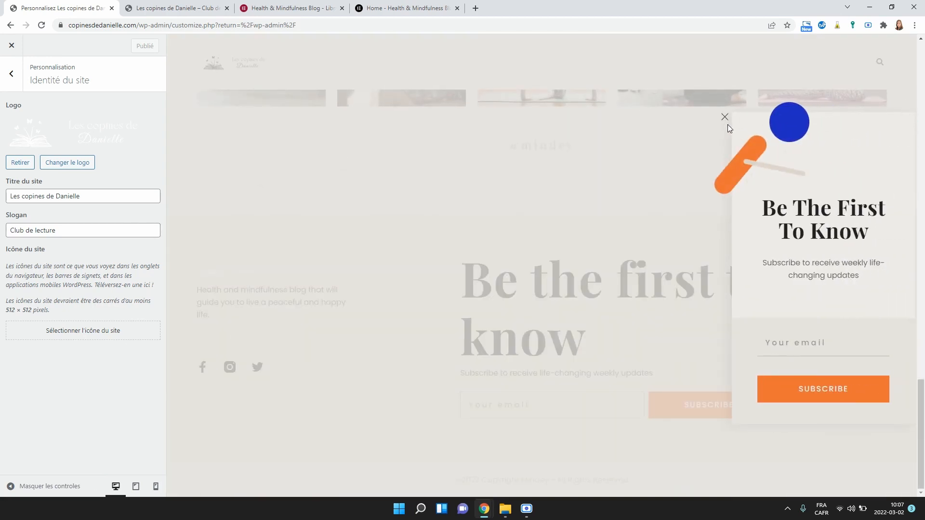
{"action": "left_click", "coordinate": [731, 117]}
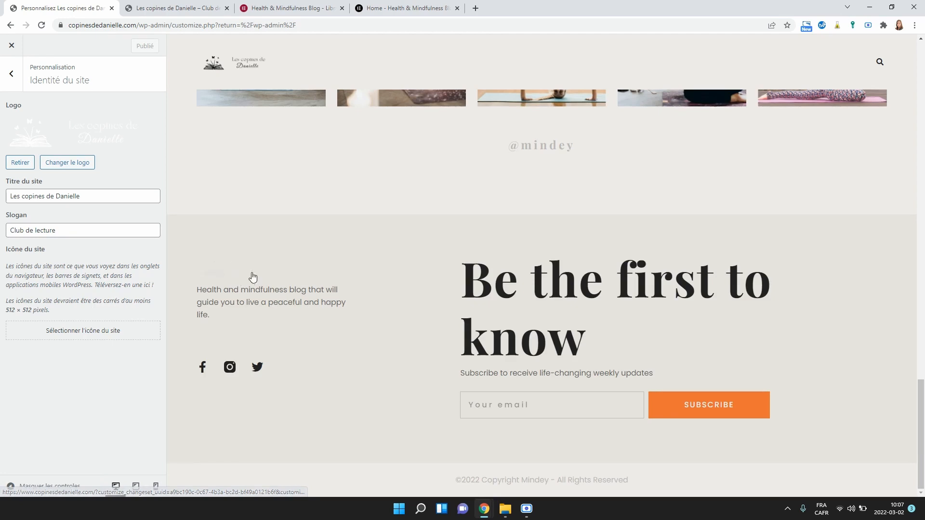
{"action": "scroll", "coordinate": [288, 231], "scroll_direction": "up", "scroll_amount": 20}
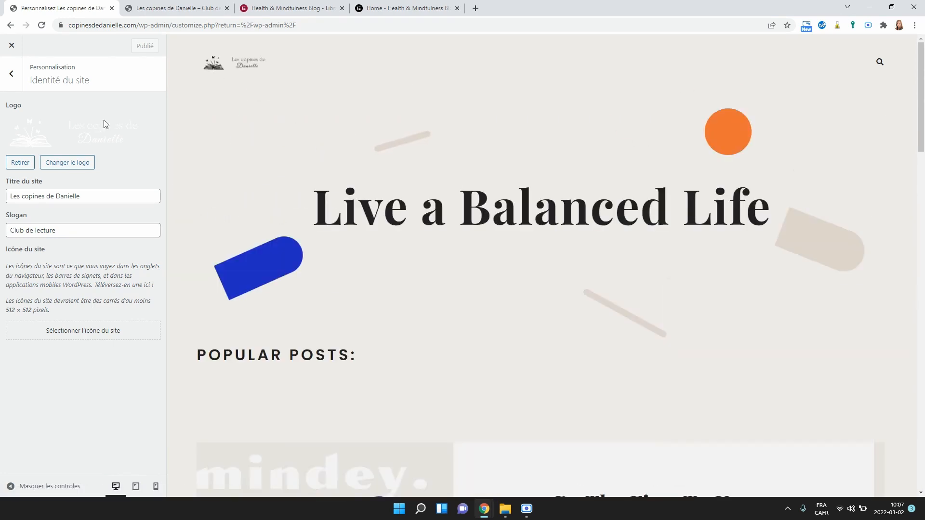
{"action": "left_click", "coordinate": [12, 45]}
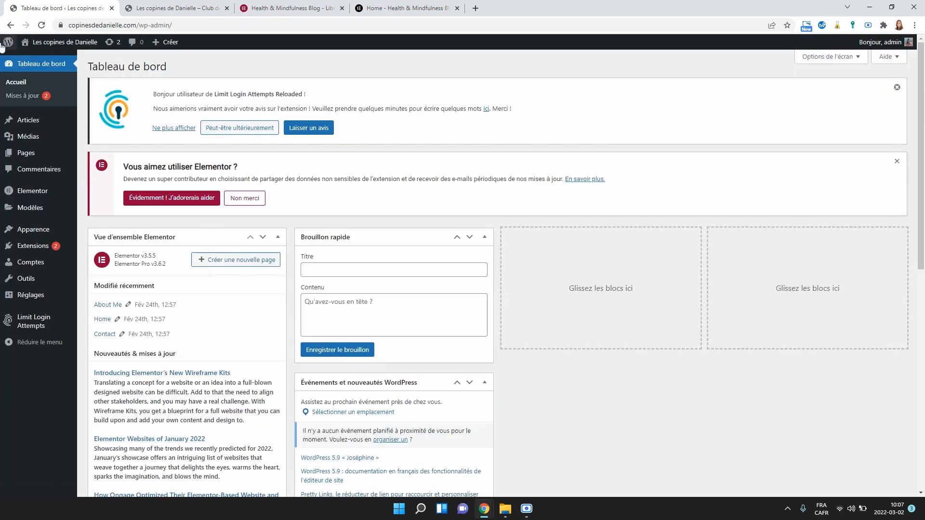
{"action": "left_click", "coordinate": [173, 8]}
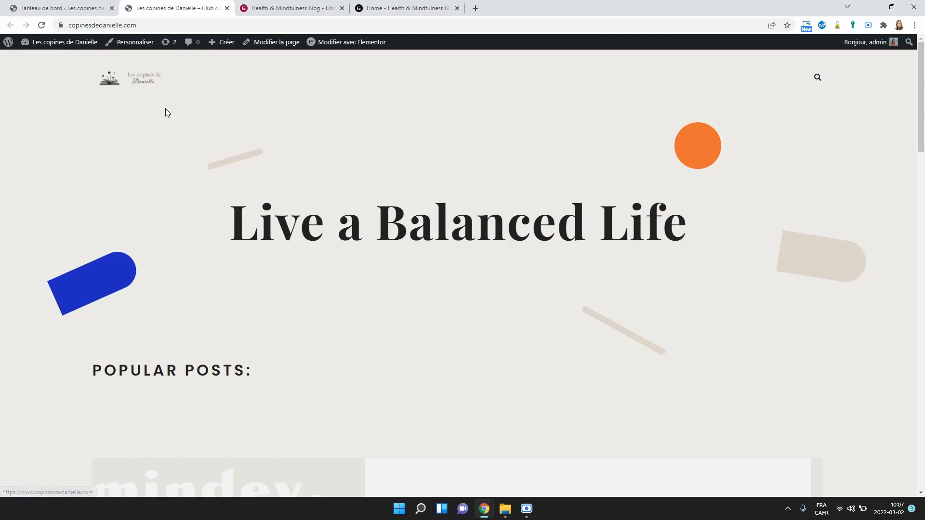
Open the site's Header template for editing from the Theme Builder
{"action": "left_click", "coordinate": [23, 7]}
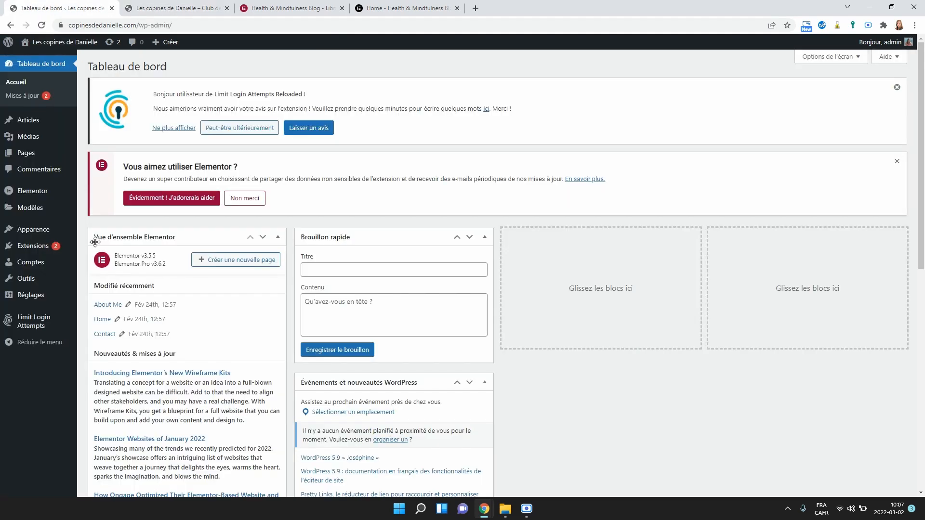
{"action": "mouse_move", "coordinate": [46, 200]}
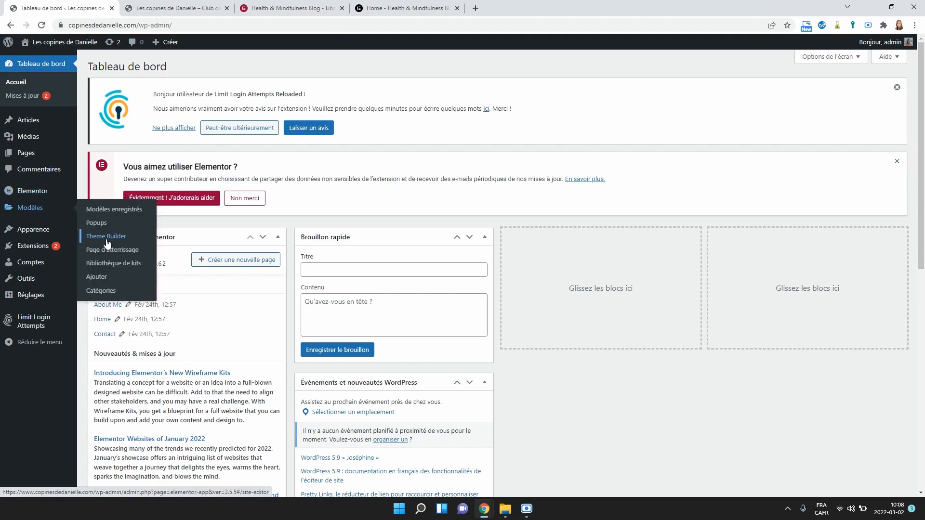
{"action": "left_click", "coordinate": [107, 241]}
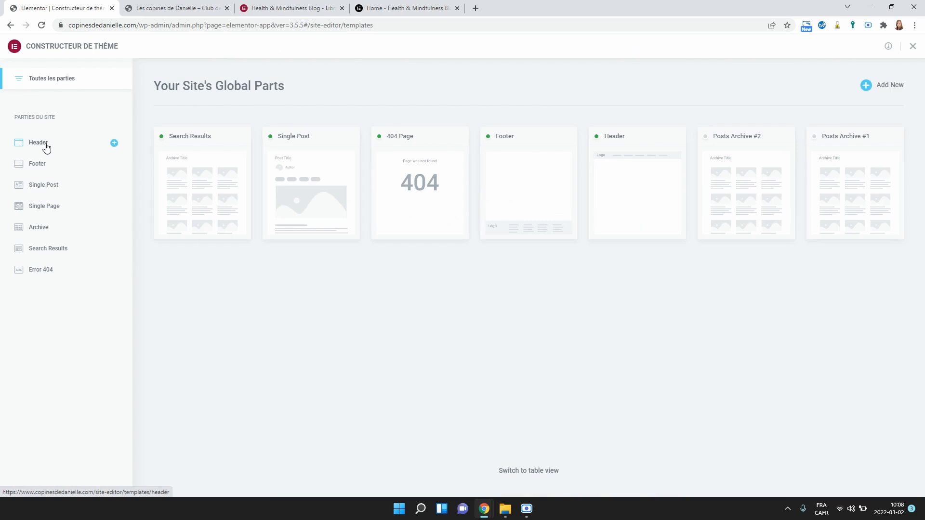
{"action": "left_click", "coordinate": [46, 147]}
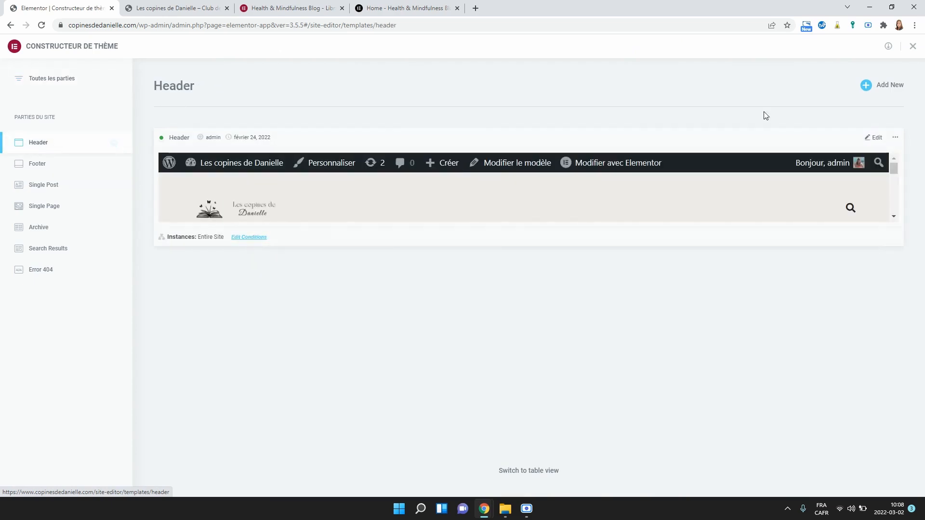
{"action": "left_click", "coordinate": [876, 141]}
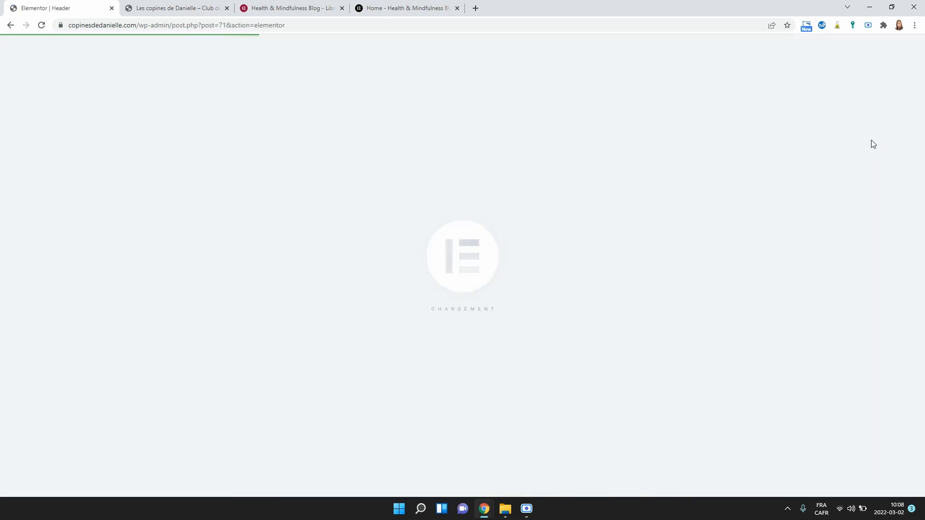
Resize the header's site logo to about 301 px wide and 77 px high
{"action": "left_click", "coordinate": [235, 72]}
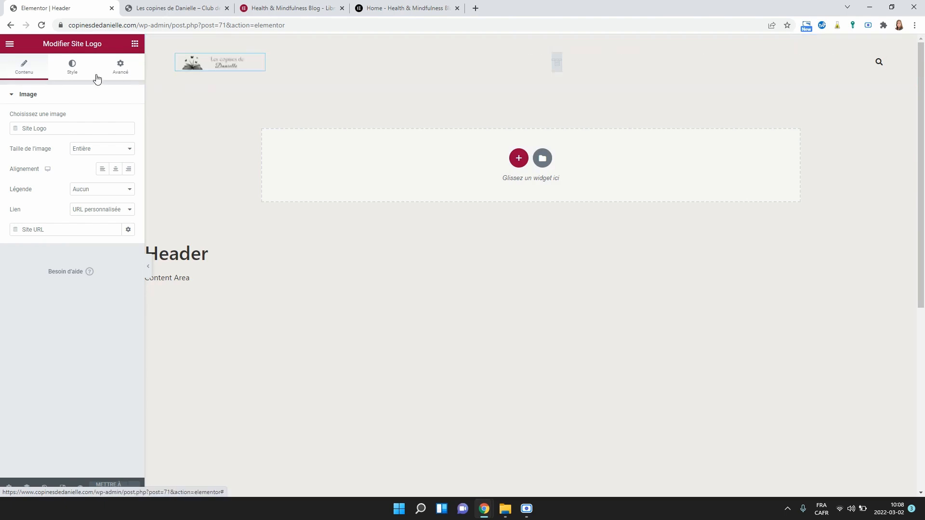
{"action": "left_click", "coordinate": [72, 70]}
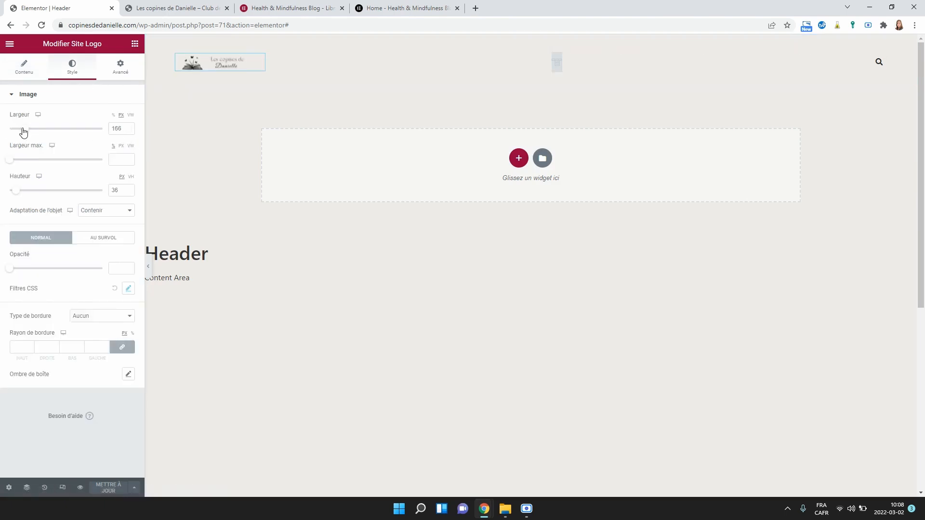
{"action": "left_click_drag", "start_coordinate": [23, 130], "coordinate": [41, 134]}
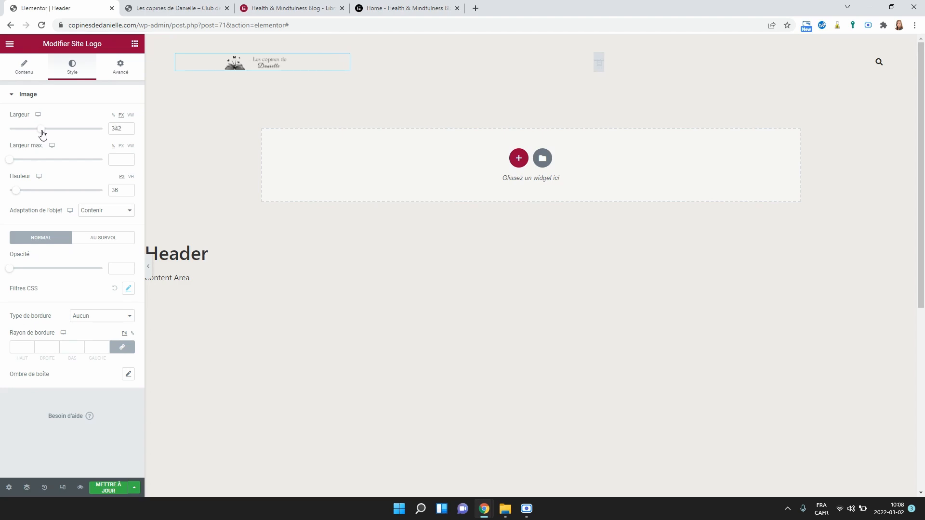
{"action": "left_click_drag", "start_coordinate": [16, 190], "coordinate": [32, 195]}
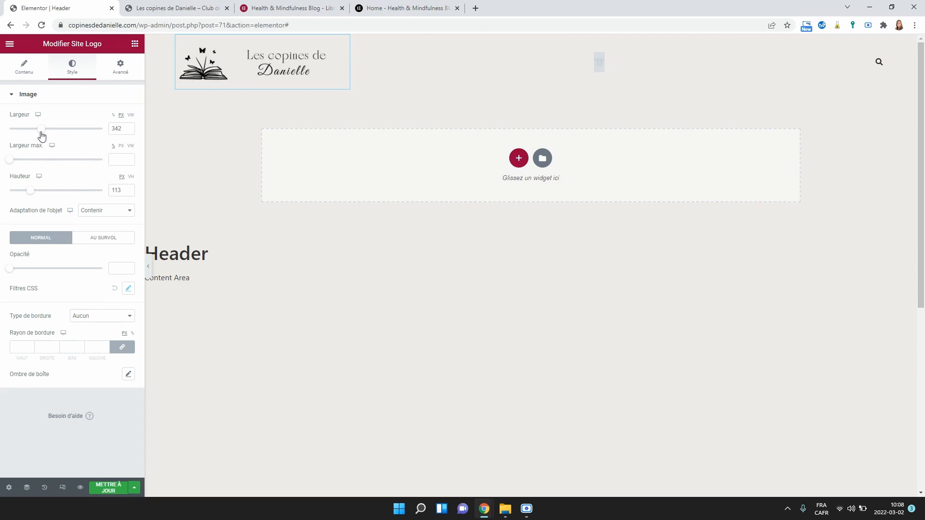
{"action": "left_click_drag", "start_coordinate": [40, 134], "coordinate": [32, 135]}
{"action": "left_click_drag", "start_coordinate": [30, 190], "coordinate": [23, 189]}
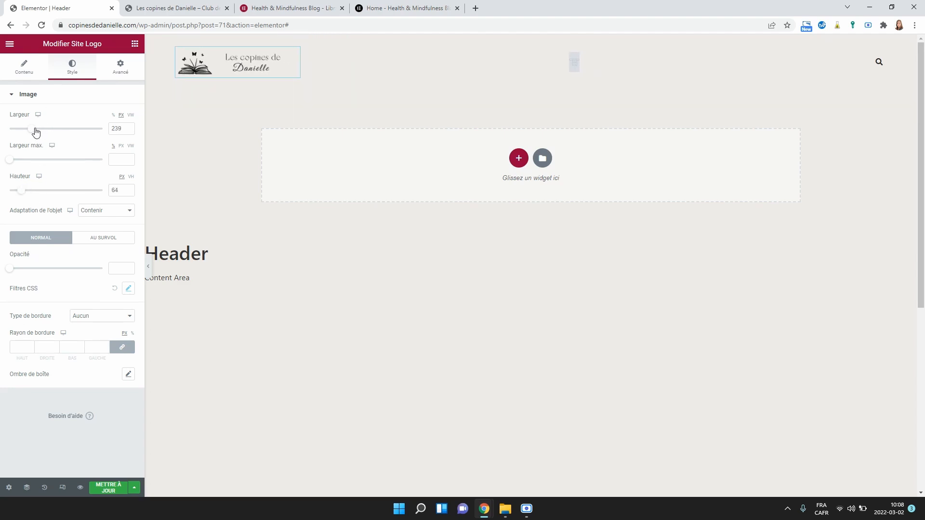
{"action": "left_click_drag", "start_coordinate": [33, 130], "coordinate": [41, 133]}
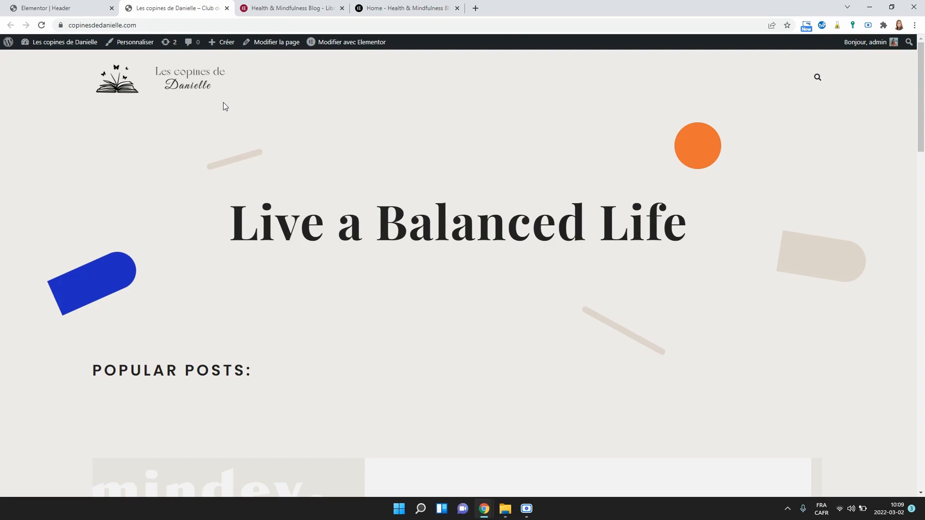
Inspect the logo in the live homepage's footer, dismissing the subscription popup, and compare it with the header logo
{"action": "scroll", "coordinate": [223, 102], "scroll_direction": "down", "scroll_amount": 20}
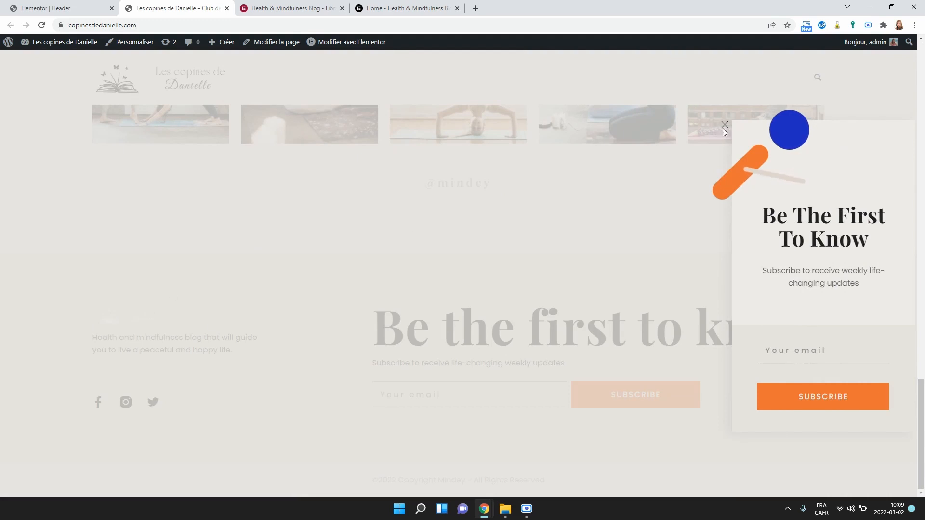
{"action": "left_click", "coordinate": [85, 255]}
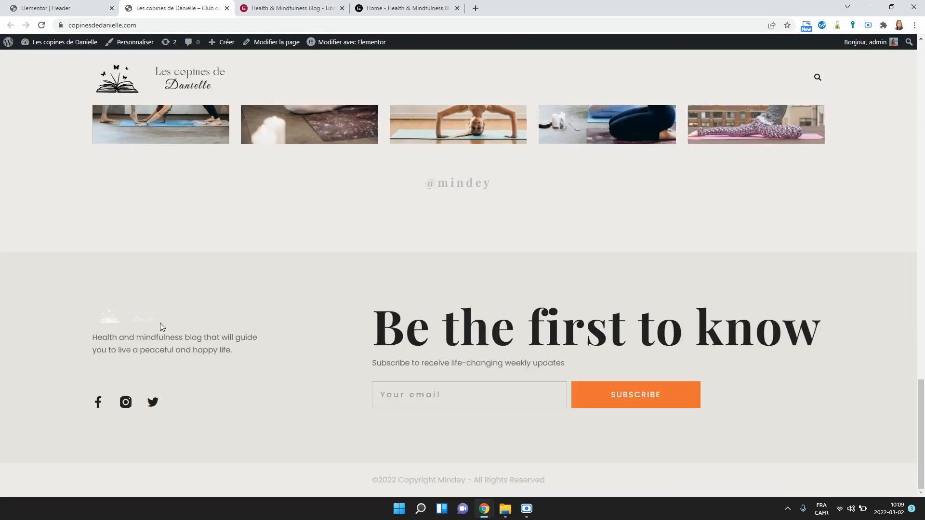
{"action": "scroll", "coordinate": [167, 312], "scroll_direction": "up", "scroll_amount": 15}
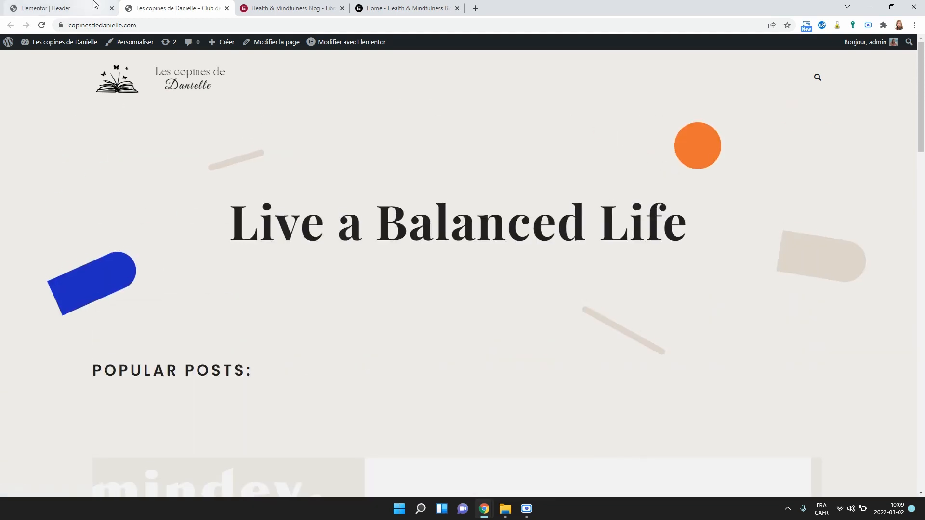
Review the CSS filter settings for the header logo's normal state in the Header template, leaving them as they are
{"action": "left_click", "coordinate": [58, 8]}
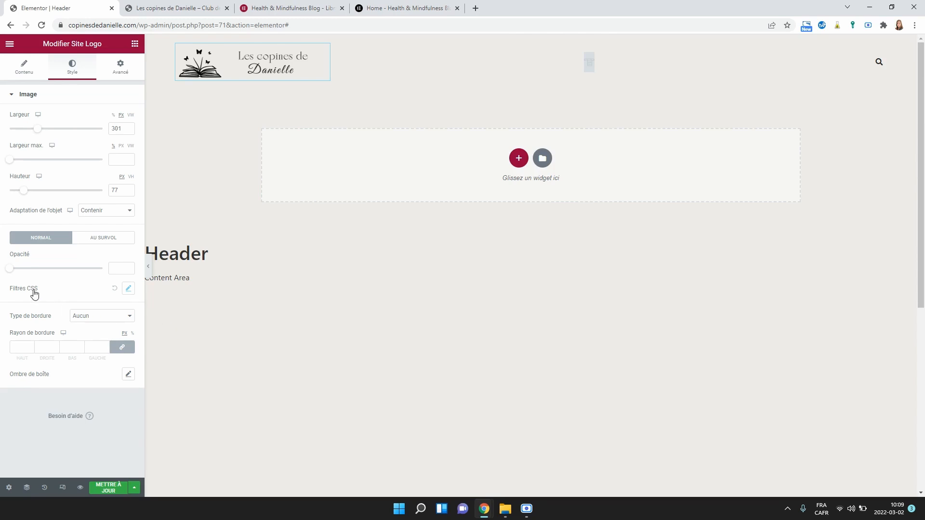
{"action": "left_click", "coordinate": [129, 290]}
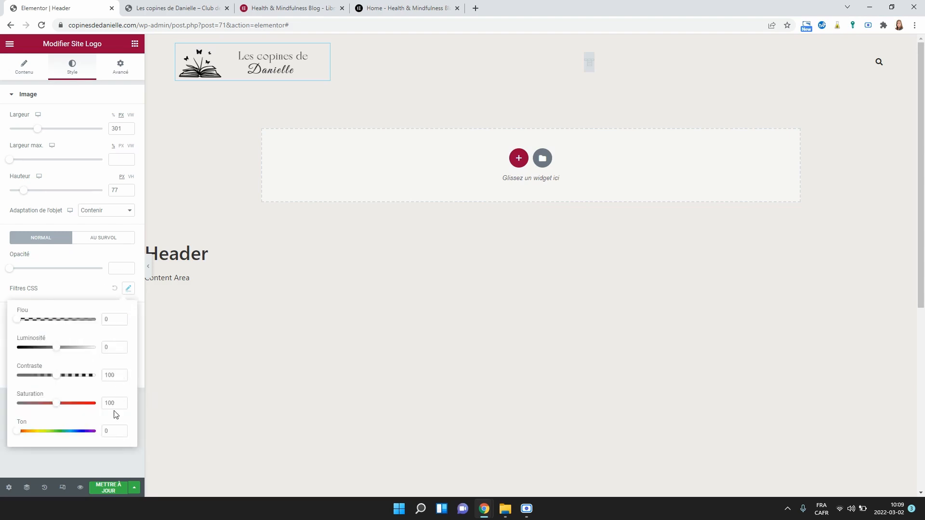
{"action": "left_click", "coordinate": [248, 105]}
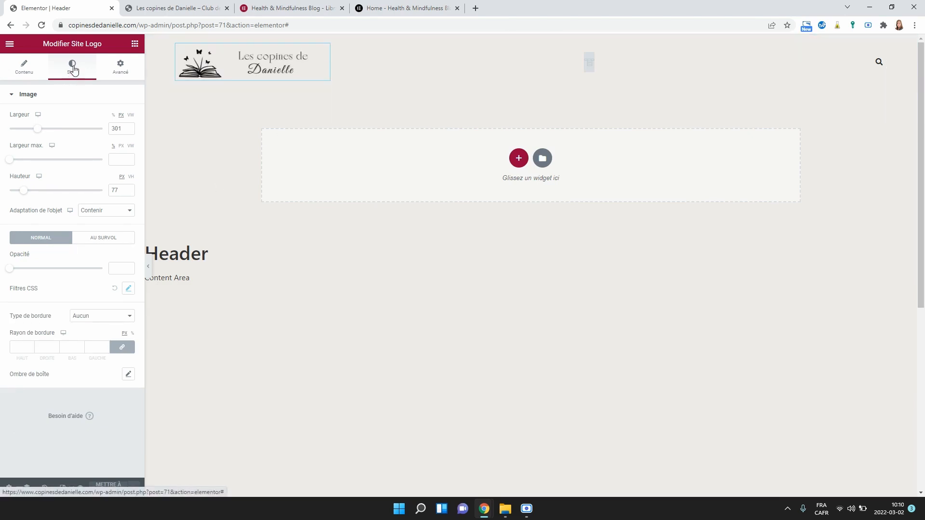
Reset the CSS filters of the header logo's hover state to default and update the Header template
{"action": "left_click", "coordinate": [103, 239]}
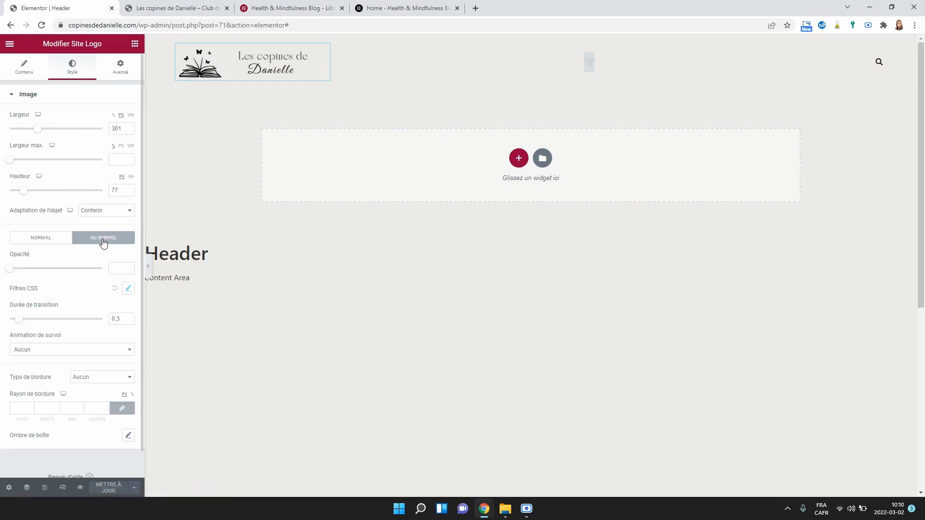
{"action": "left_click", "coordinate": [114, 289]}
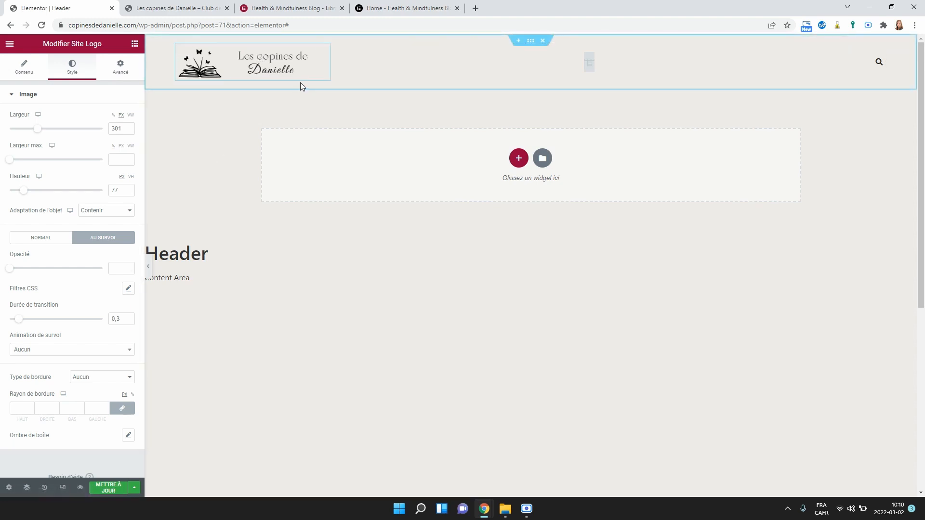
{"action": "left_click", "coordinate": [115, 489]}
Reload the live homepage to check the logo's hover appearance, and return to the Header template editor
{"action": "left_click", "coordinate": [179, 7]}
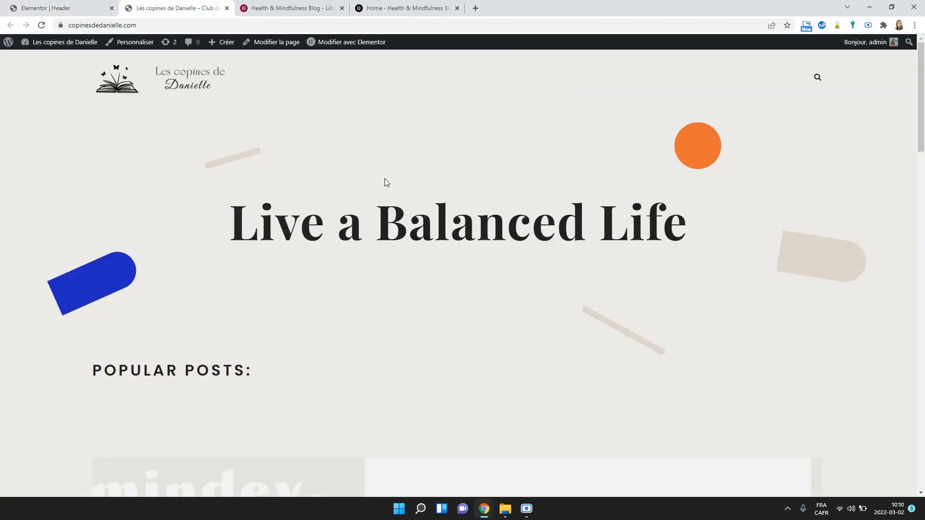
{"action": "key", "text": "F5"}
{"action": "key", "text": "ctrl+shift+Tab"}
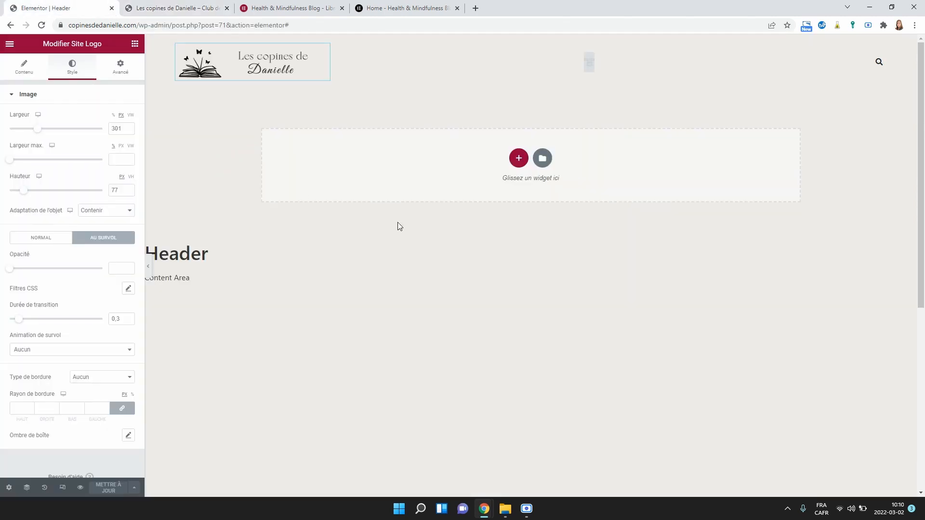
Try a Site Title widget below the header logo, view its style options, and delete the widget
{"action": "left_click", "coordinate": [135, 44]}
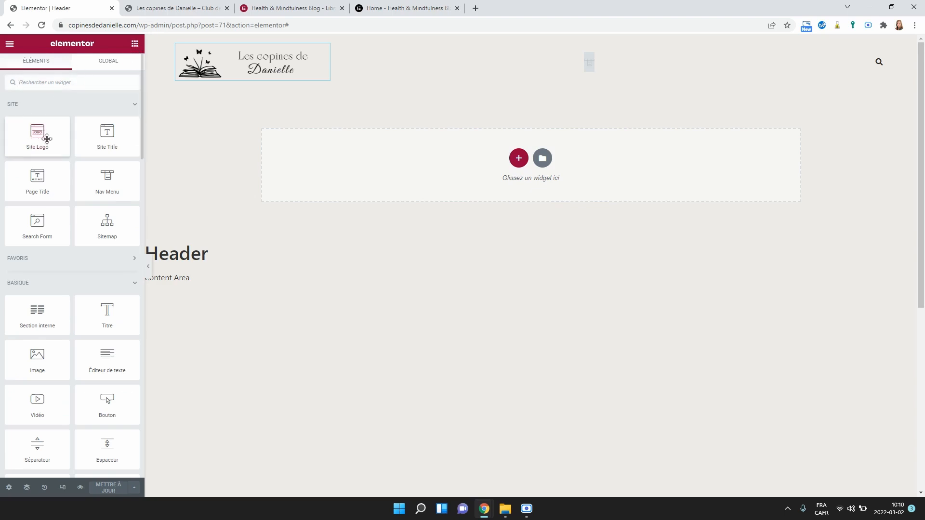
{"action": "left_click_drag", "start_coordinate": [92, 141], "coordinate": [207, 86]}
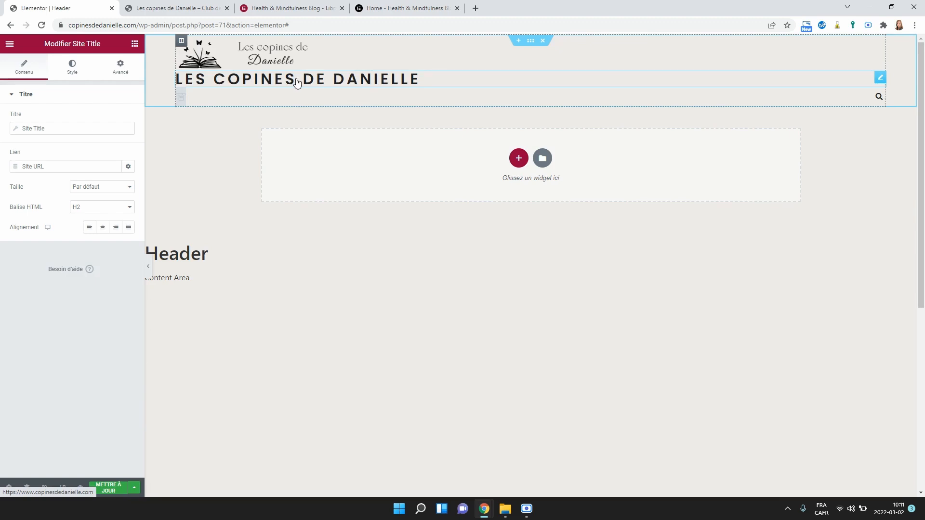
{"action": "left_click", "coordinate": [72, 66]}
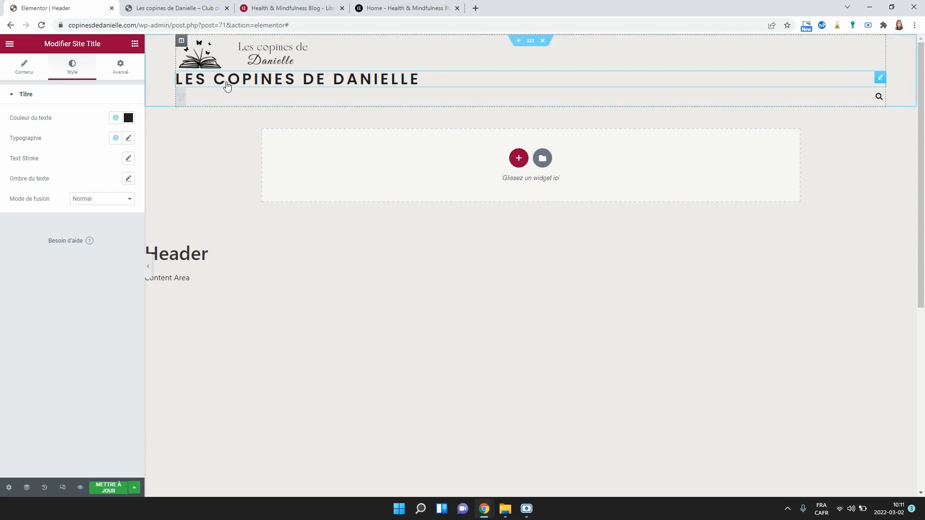
{"action": "key", "text": "Delete"}
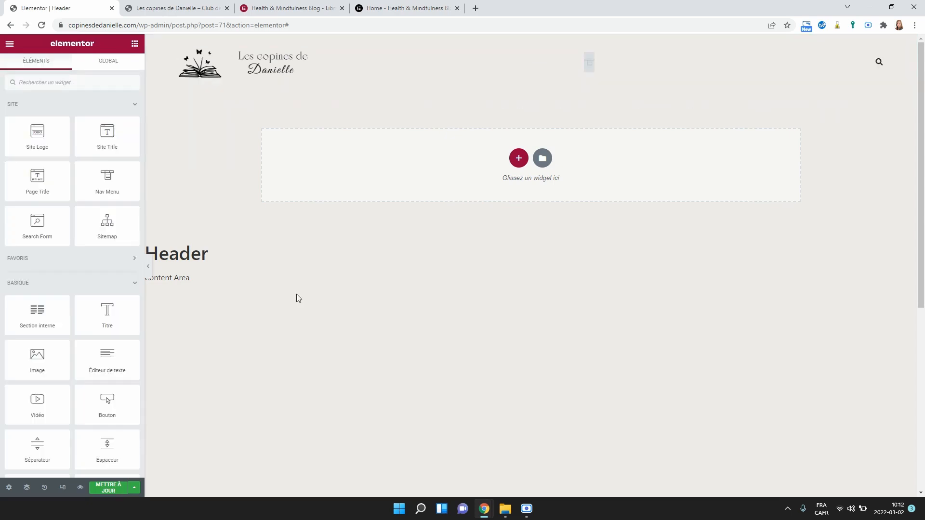